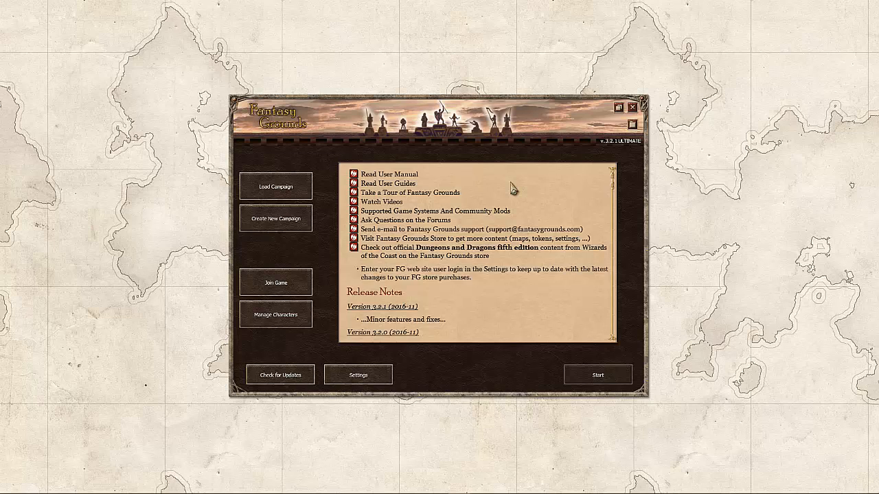
Begin a new campaign setup and select the MoreCore ruleset to view its description.
{"action": "left_click", "coordinate": [277, 230]}
{"action": "scroll", "coordinate": [362, 261], "scroll_direction": "down", "scroll_amount": 5}
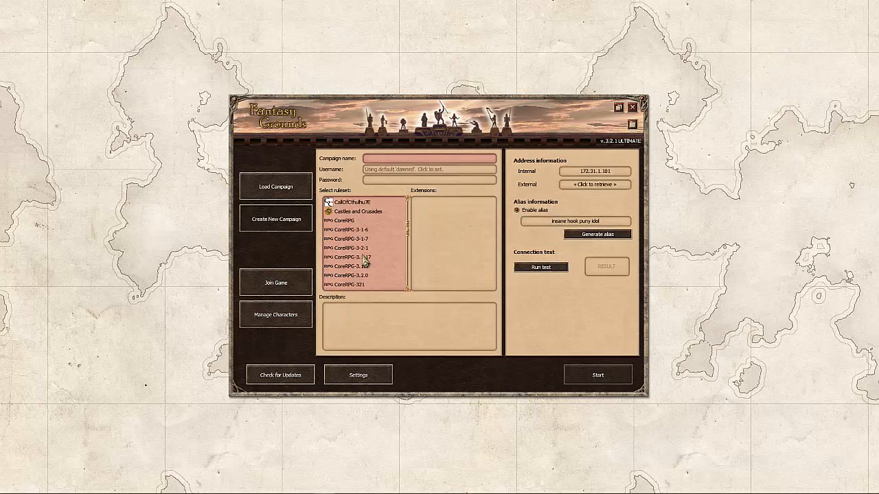
{"action": "scroll", "coordinate": [363, 269], "scroll_direction": "down", "scroll_amount": 3}
{"action": "scroll", "coordinate": [388, 264], "scroll_direction": "down", "scroll_amount": 3}
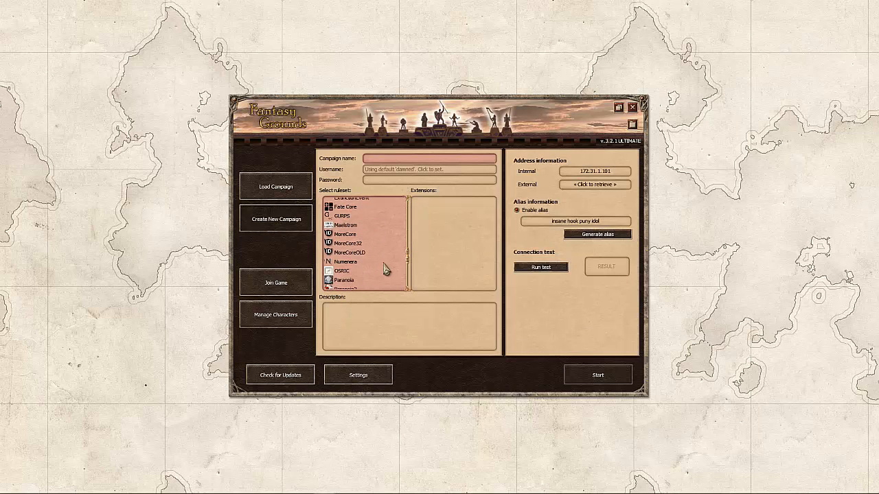
{"action": "left_click", "coordinate": [352, 235]}
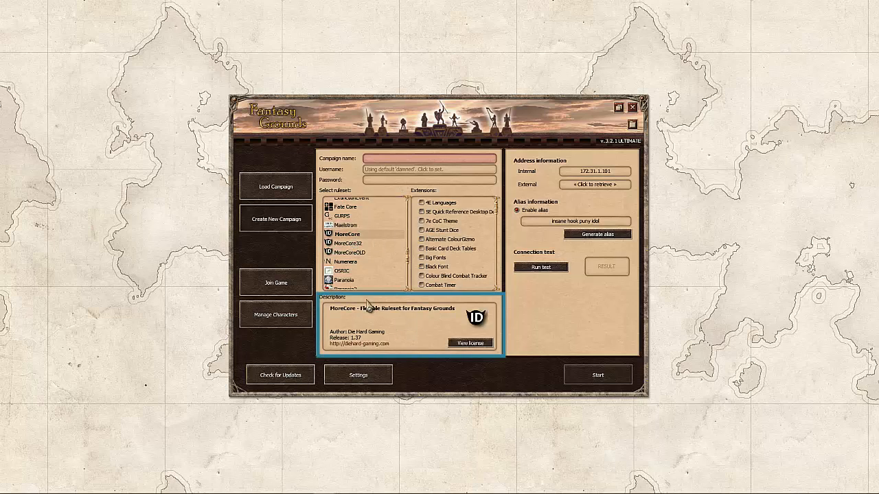
Load the existing MC11 campaign and open the Kitsune character sheet.
{"action": "left_click", "coordinate": [275, 194]}
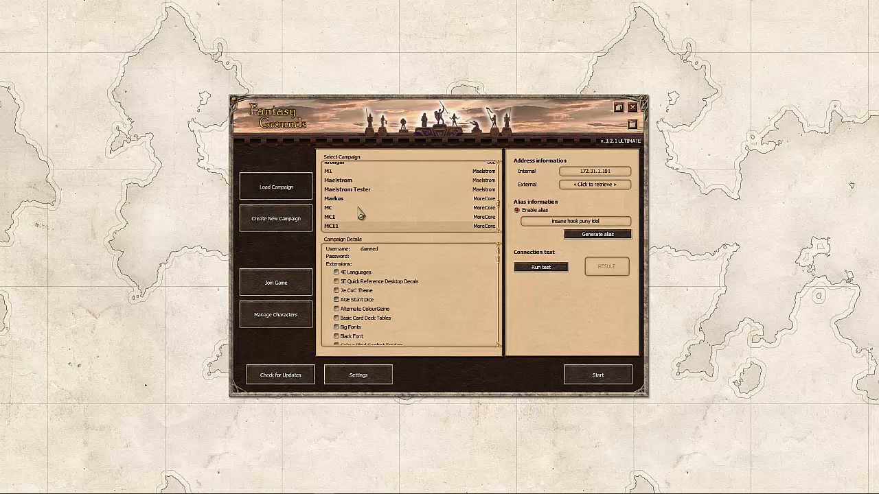
{"action": "left_click", "coordinate": [606, 382]}
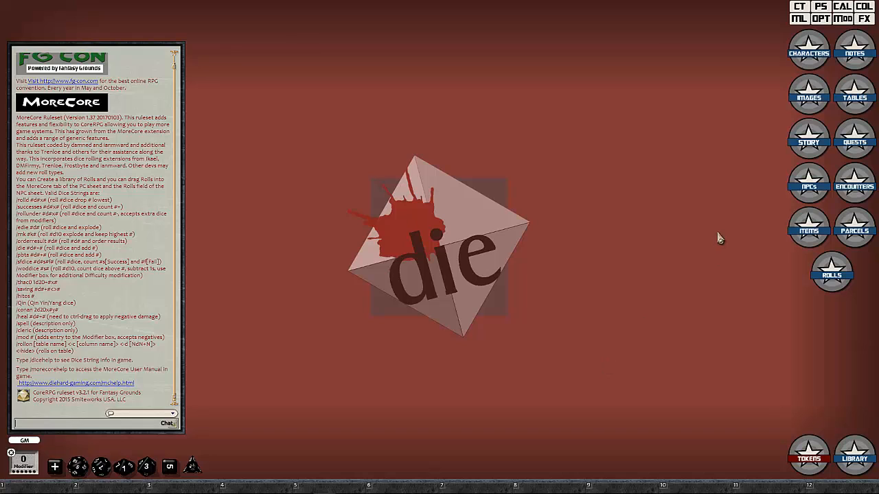
{"action": "left_click", "coordinate": [815, 58]}
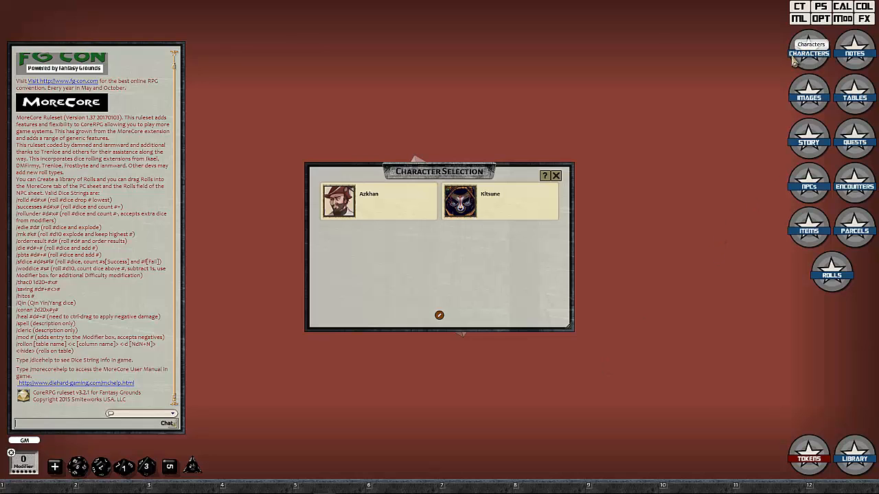
{"action": "left_click", "coordinate": [461, 209]}
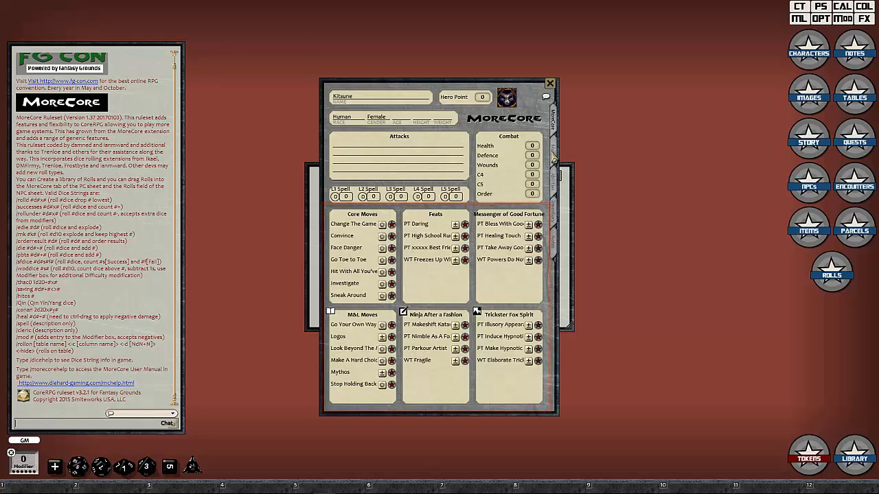
Switch the three lower frames of Kitsune's sheet to their alternate views, such as Reference and Notes, and back to the roll lists.
{"action": "left_click", "coordinate": [330, 311]}
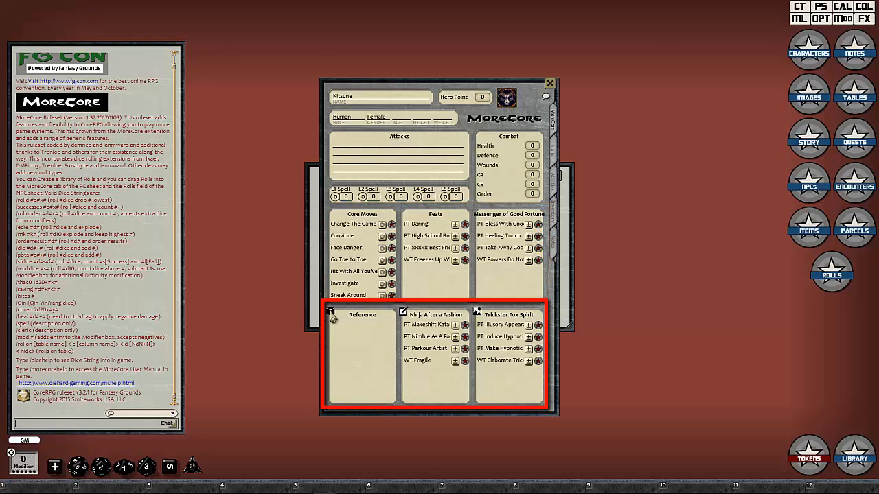
{"action": "left_click", "coordinate": [404, 311]}
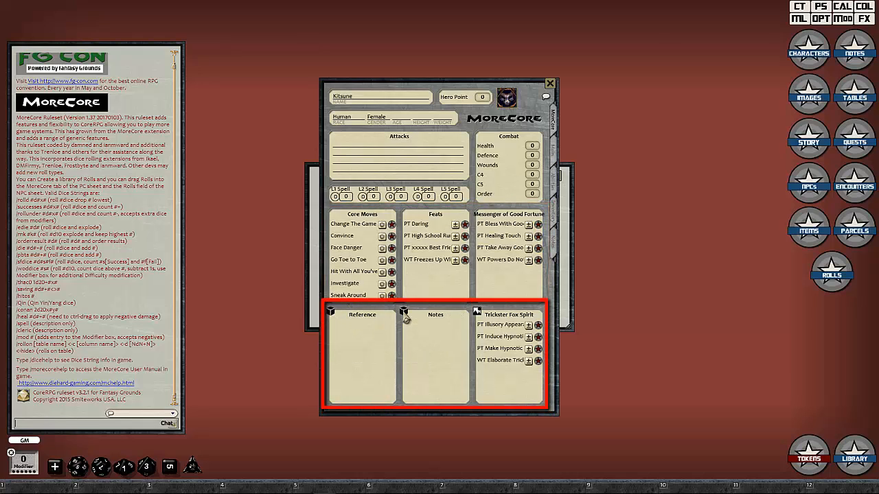
{"action": "left_click", "coordinate": [477, 313]}
{"action": "left_click", "coordinate": [477, 312]}
{"action": "left_click", "coordinate": [404, 311]}
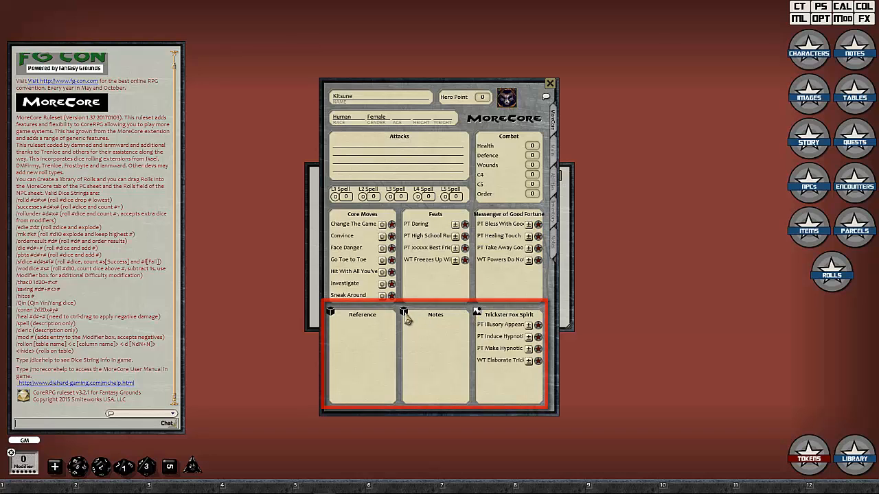
{"action": "left_click", "coordinate": [331, 312]}
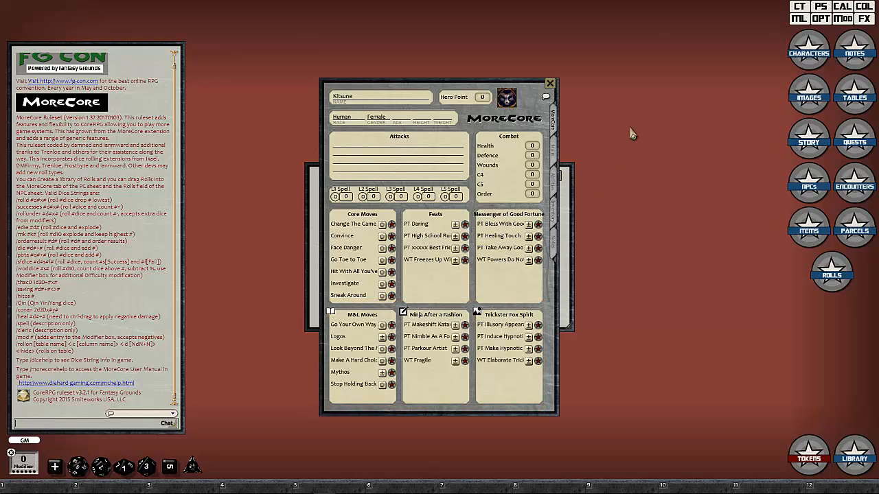
Open the Vector NPC record, examine its Rolls section, and close the record and the NPC list.
{"action": "left_click", "coordinate": [807, 192]}
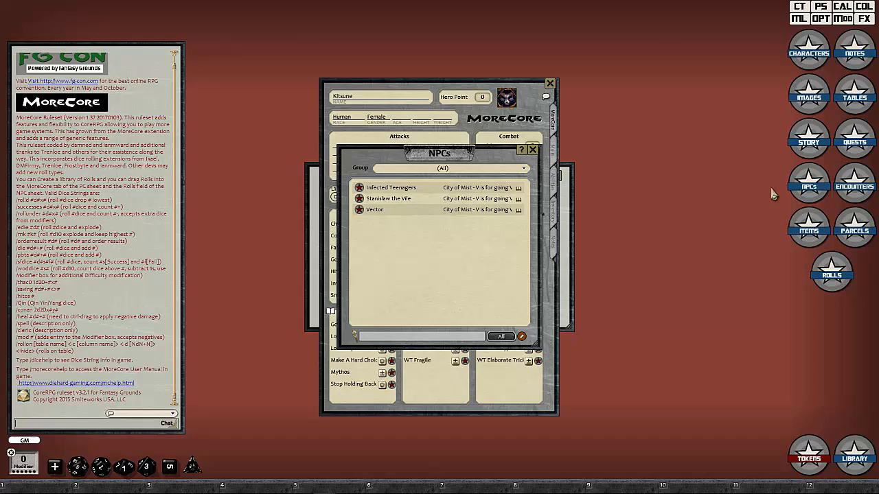
{"action": "left_click", "coordinate": [378, 210]}
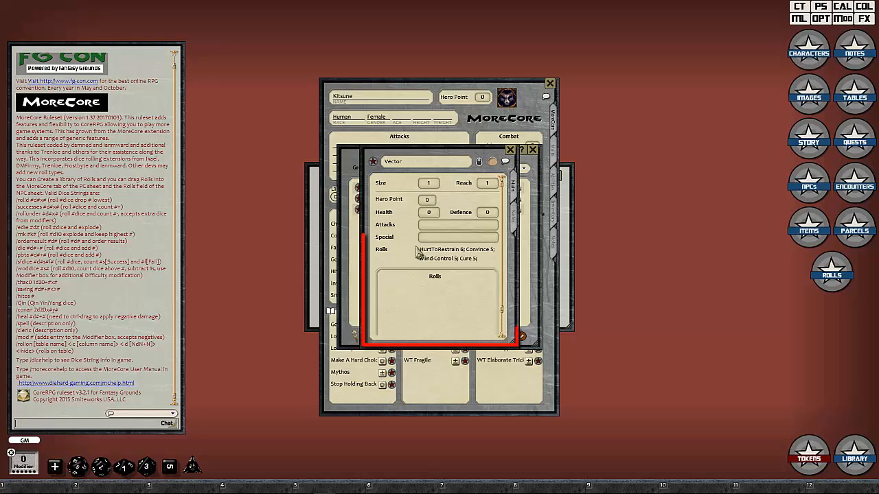
{"action": "scroll", "coordinate": [454, 299], "scroll_direction": "down", "scroll_amount": 1}
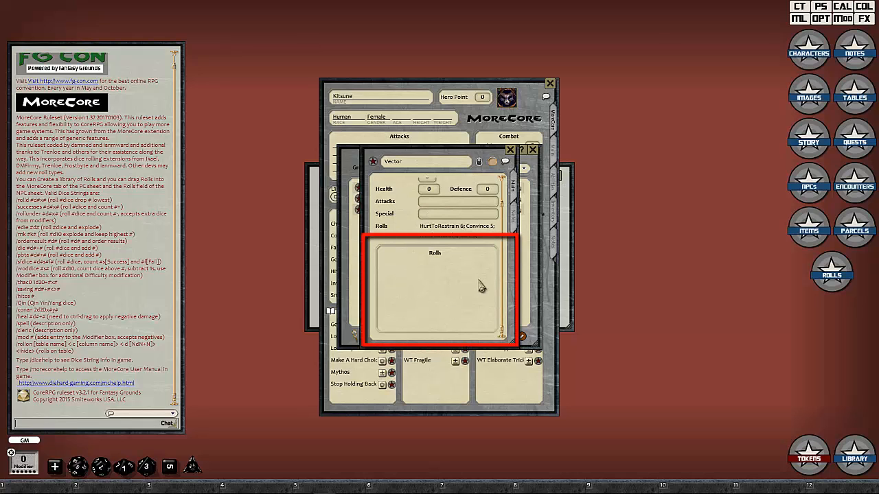
{"action": "scroll", "coordinate": [464, 290], "scroll_direction": "up", "scroll_amount": 1}
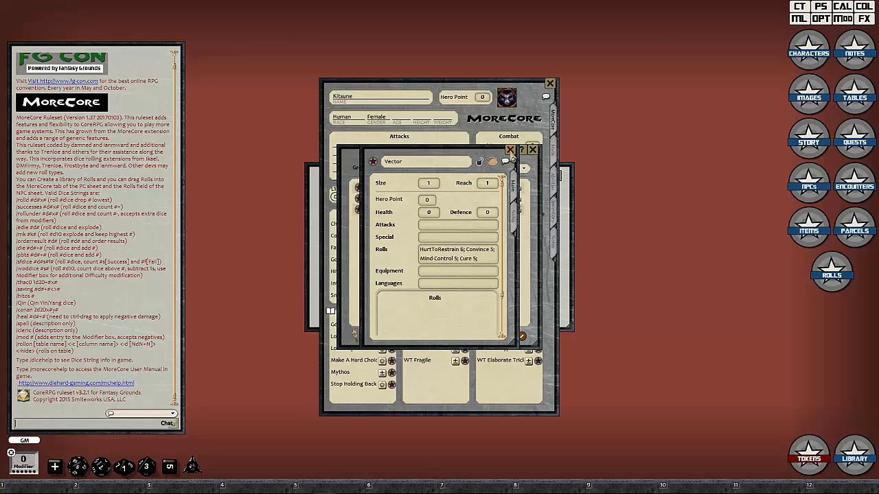
{"action": "left_click", "coordinate": [510, 150]}
{"action": "left_click", "coordinate": [532, 150]}
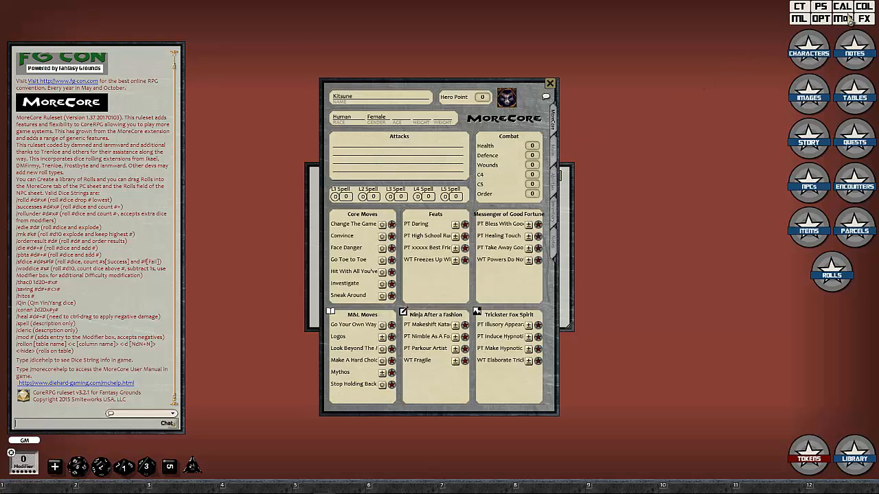
Cycle the combat tracker's Column 1 Health visibility through its choices in the MoreCore options.
{"action": "left_click", "coordinate": [821, 19]}
{"action": "scroll", "coordinate": [502, 272], "scroll_direction": "down", "scroll_amount": 10}
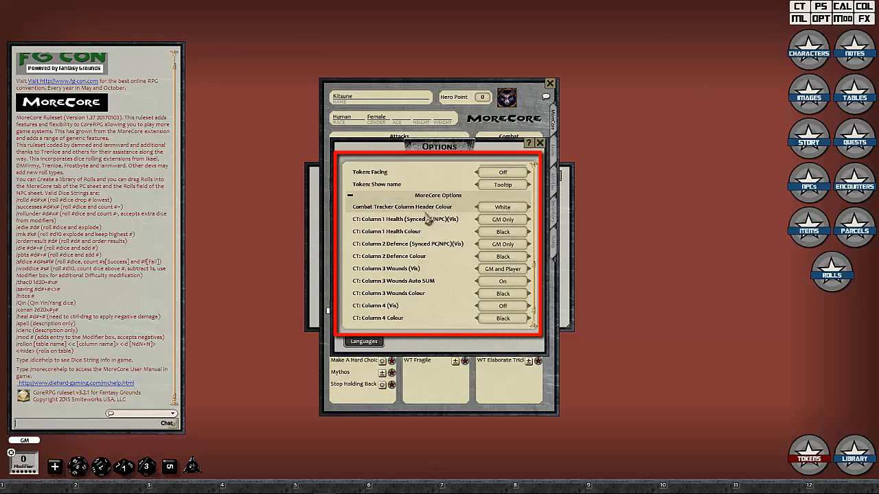
{"action": "scroll", "coordinate": [424, 256], "scroll_direction": "down", "scroll_amount": 1}
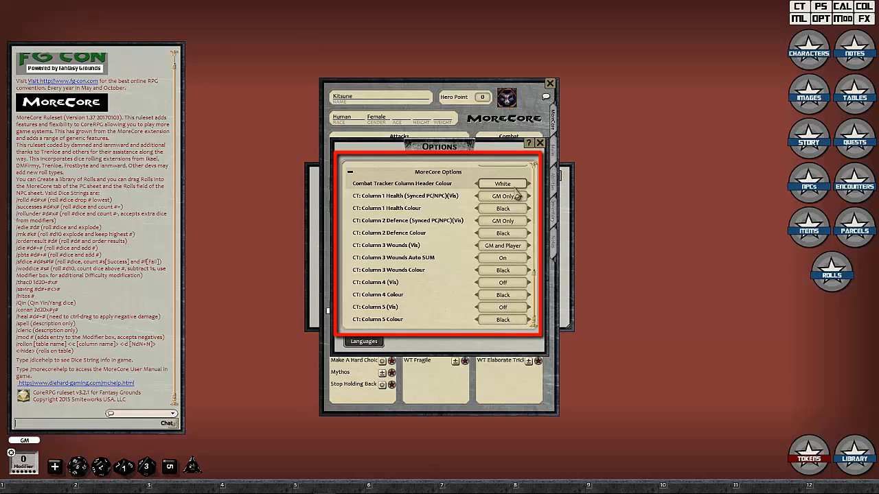
{"action": "left_click", "coordinate": [519, 198]}
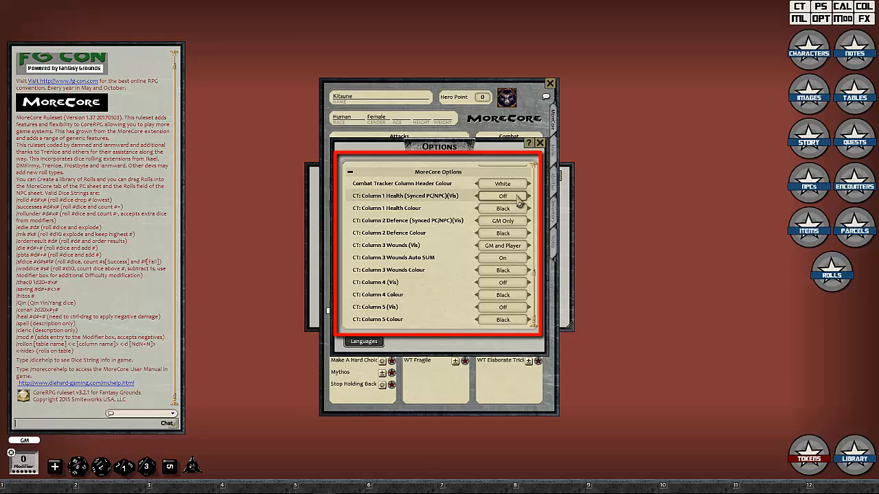
{"action": "left_click", "coordinate": [519, 198]}
{"action": "left_click", "coordinate": [519, 197]}
{"action": "left_click", "coordinate": [521, 198]}
{"action": "left_click", "coordinate": [521, 198]}
{"action": "left_click", "coordinate": [521, 197]}
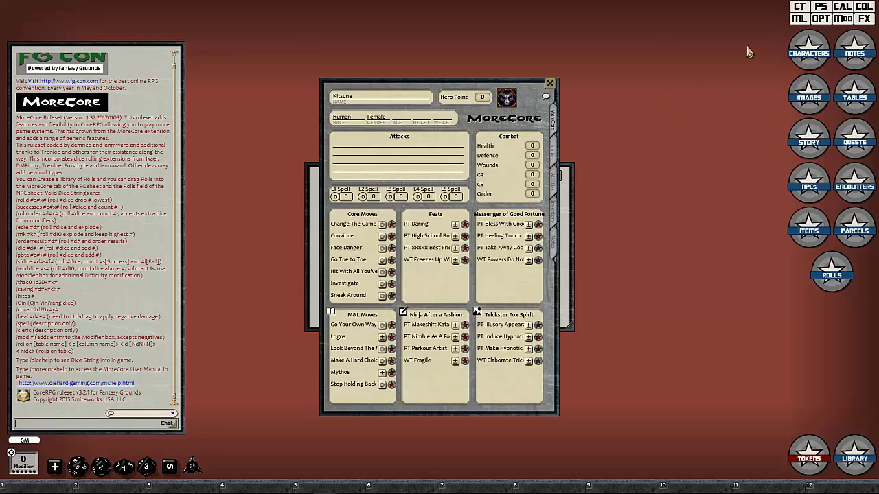
Add Kitsune to the combat tracker, placed beside the character sheet, and set the wounds value to 11.
{"action": "left_click", "coordinate": [799, 8]}
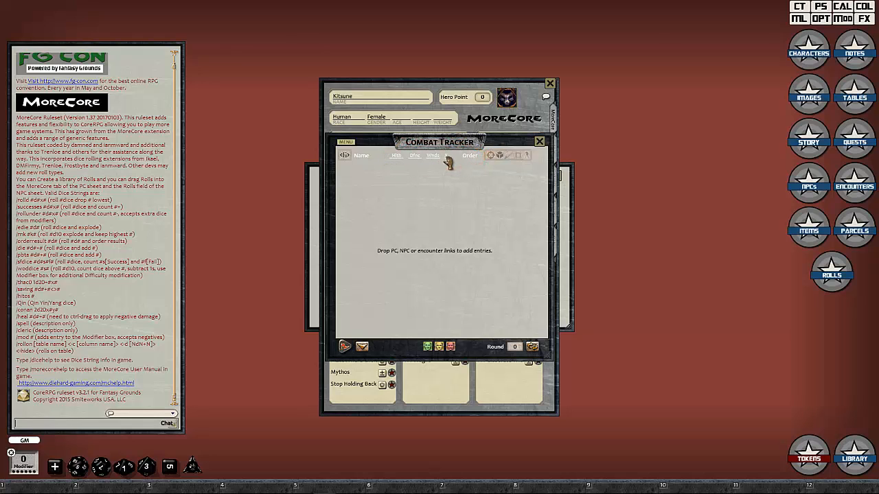
{"action": "mouse_move", "coordinate": [448, 143]}
{"action": "left_mouse_down"}
{"action": "mouse_move", "coordinate": [613, 131]}
{"action": "mouse_move", "coordinate": [635, 106]}
{"action": "left_mouse_up"}
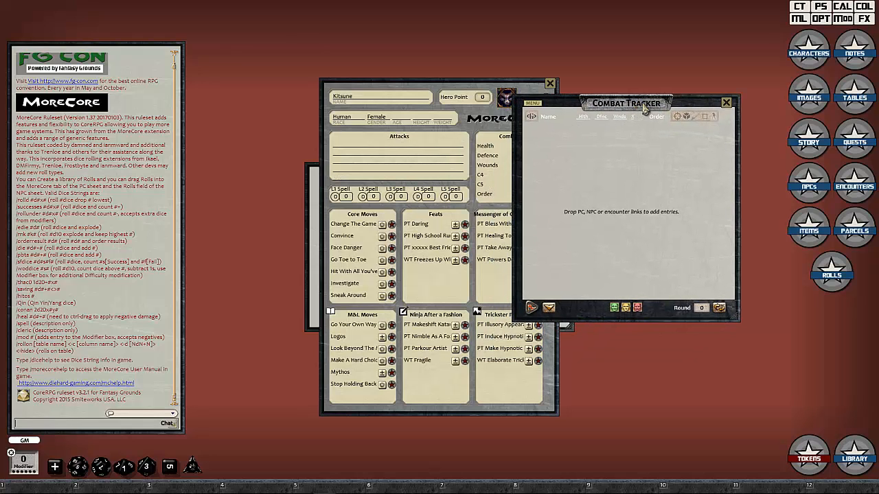
{"action": "left_click_drag", "start_coordinate": [506, 96], "coordinate": [649, 173]}
{"action": "left_click", "coordinate": [646, 142]}
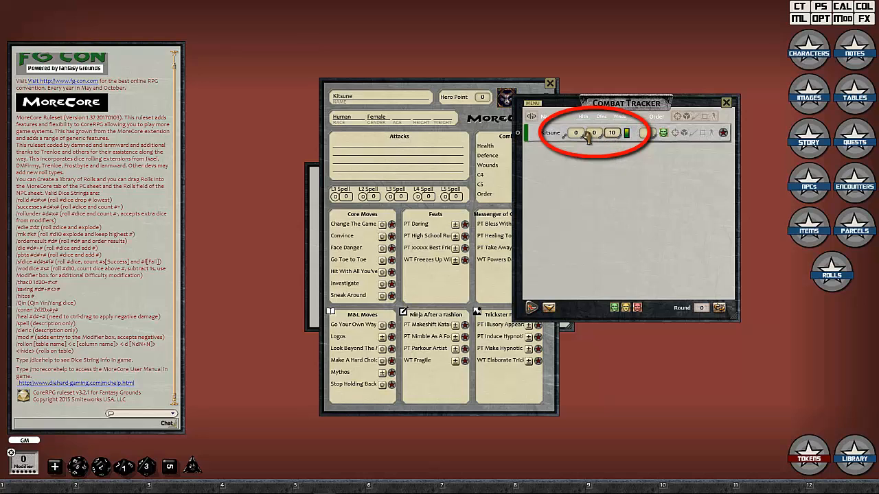
{"action": "scroll", "coordinate": [610, 134], "scroll_direction": "up", "scroll_amount": 1}
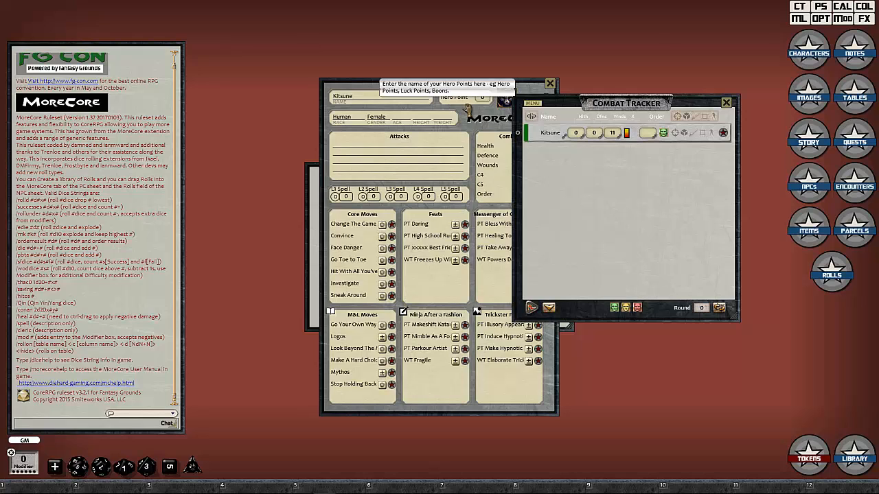
Filter the Rolls list by the group "Logos Defining Event: Biomedical Accident", followed by "Logos Personality: Rich Old Bitch".
{"action": "left_click", "coordinate": [836, 277]}
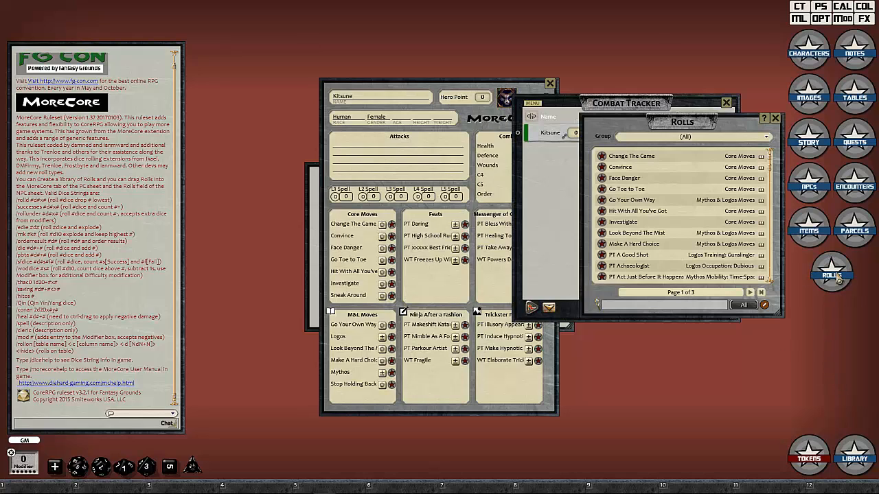
{"action": "left_click", "coordinate": [711, 138]}
{"action": "left_click", "coordinate": [695, 169]}
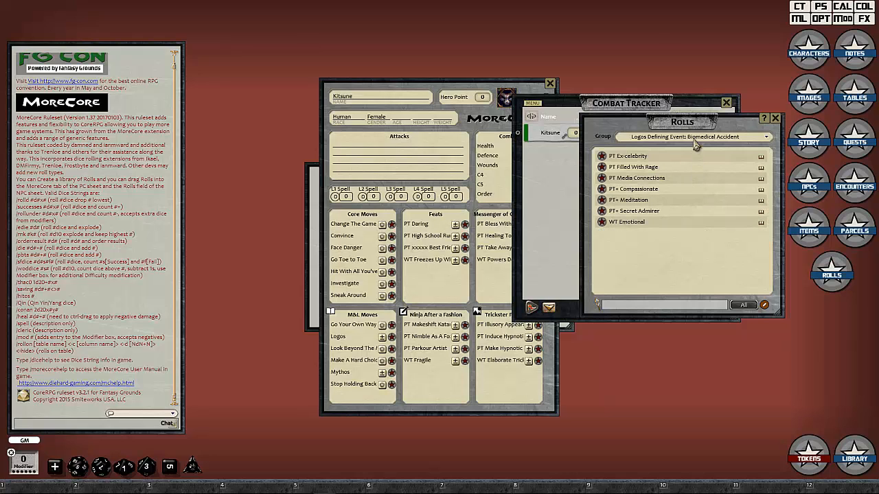
{"action": "left_click", "coordinate": [695, 138]}
{"action": "scroll", "coordinate": [695, 179], "scroll_direction": "down", "scroll_amount": 5}
{"action": "scroll", "coordinate": [693, 189], "scroll_direction": "down", "scroll_amount": 2}
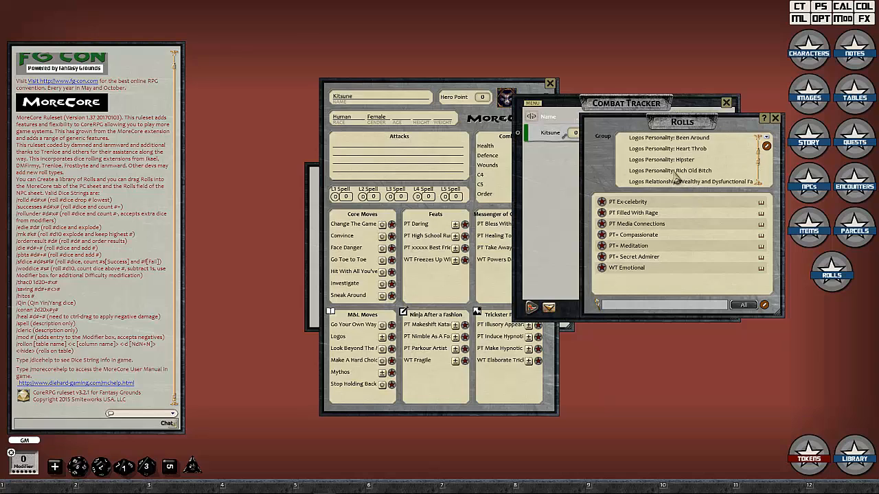
{"action": "left_click", "coordinate": [676, 177]}
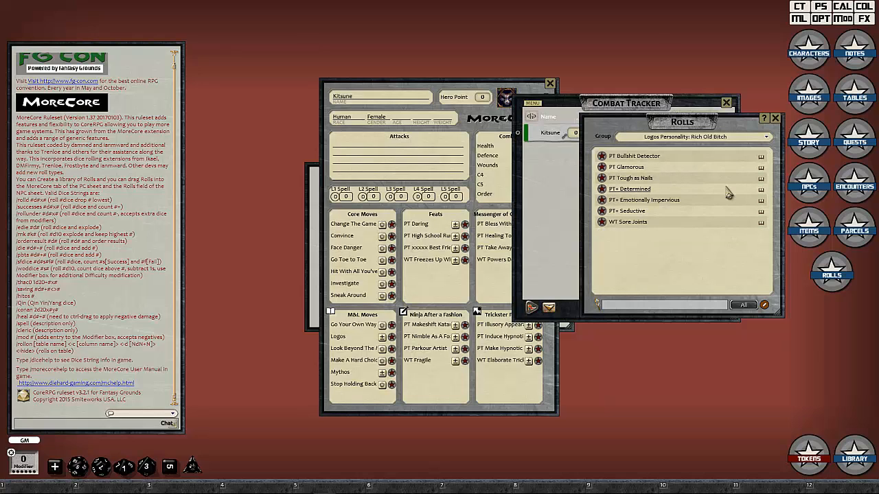
Enable the Abilities record type in the Library so it is offered in the sidebar, and close the Library.
{"action": "left_click", "coordinate": [851, 450]}
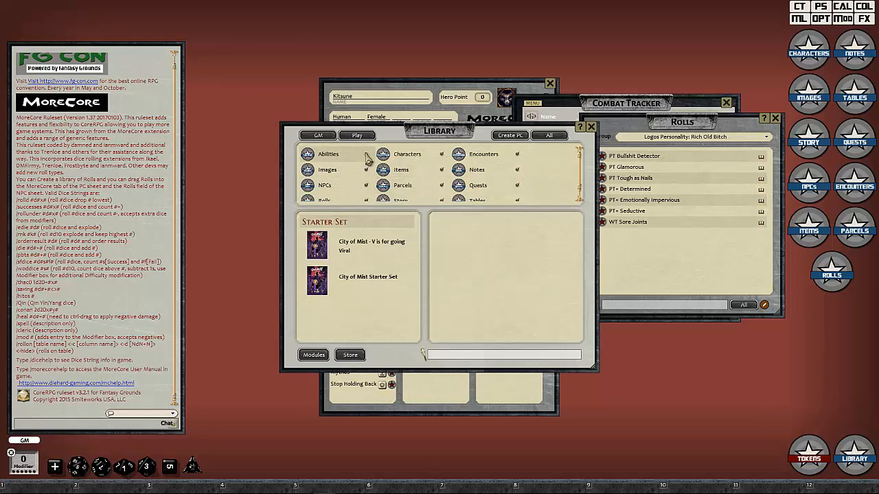
{"action": "left_click", "coordinate": [367, 158]}
{"action": "left_click", "coordinate": [590, 127]}
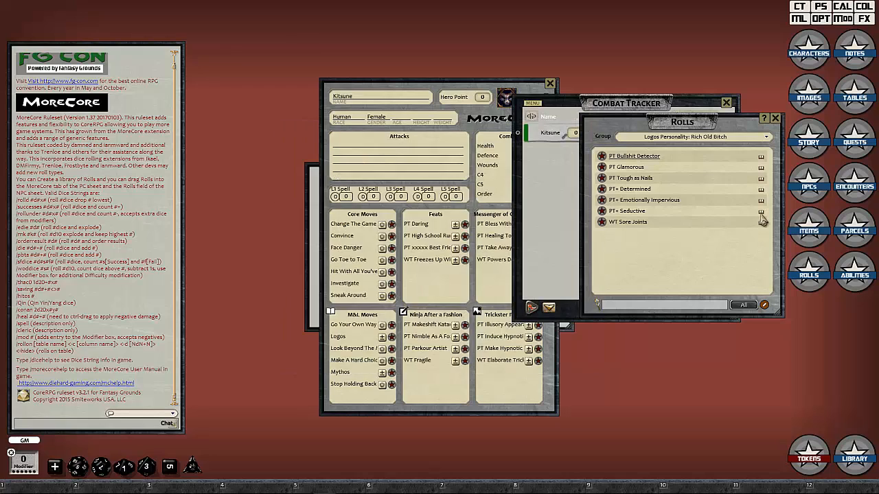
Open the Abilities list beside the character sheet and show the Abilities page of Kitsune's sheet.
{"action": "left_click", "coordinate": [855, 278]}
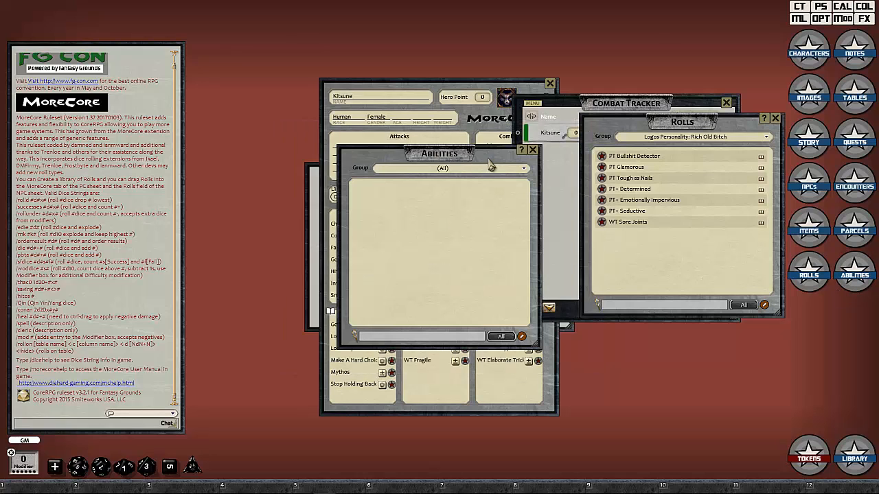
{"action": "left_click_drag", "start_coordinate": [491, 165], "coordinate": [746, 200]}
{"action": "left_click", "coordinate": [556, 172]}
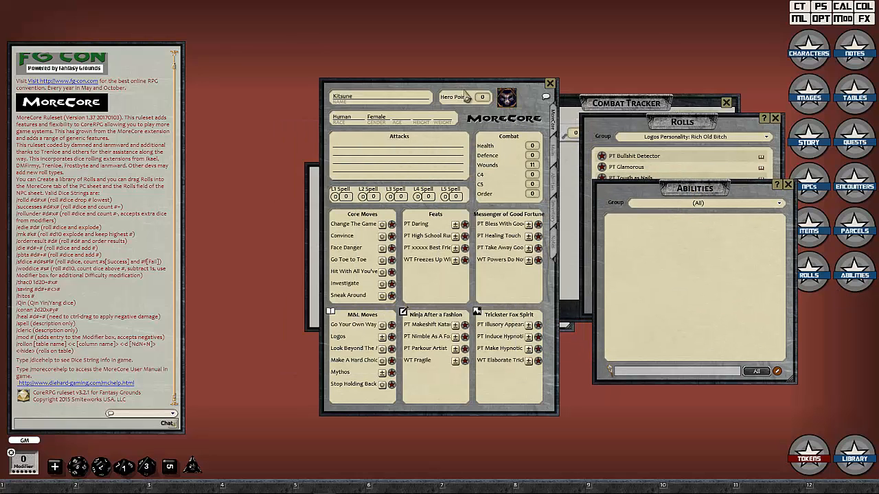
{"action": "left_click", "coordinate": [555, 197]}
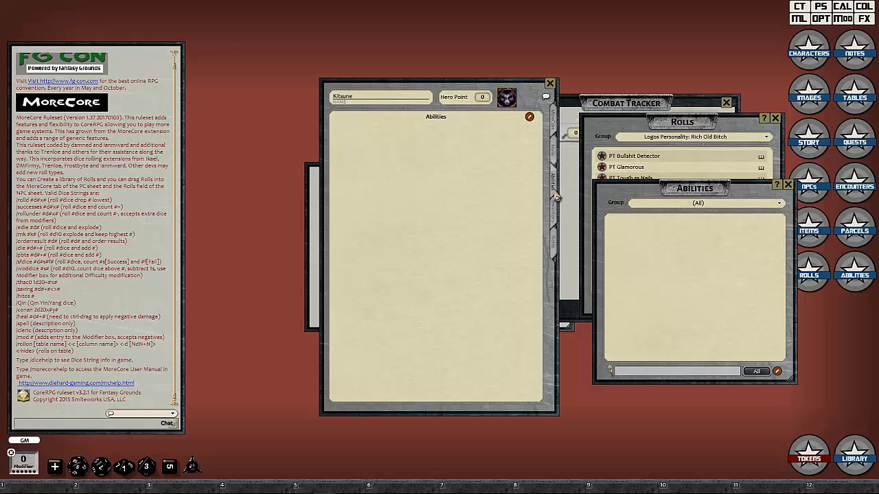
Create an ability record named Psionics with the description "Psionics uses the power of the mind.".
{"action": "right_click", "coordinate": [646, 246]}
{"action": "left_click", "coordinate": [678, 225]}
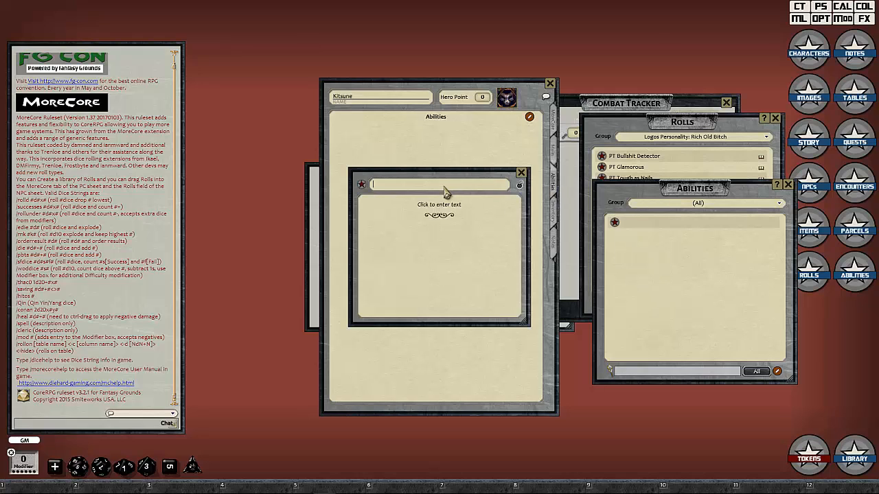
{"action": "type", "text": "nics"}
{"action": "left_click", "coordinate": [426, 206]}
{"action": "type", "text": "Psion"}
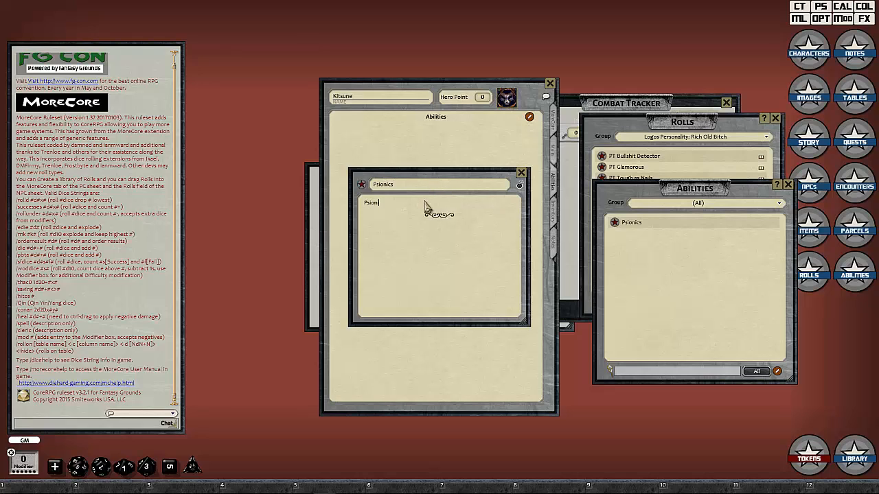
{"action": "type", "text": "ics uses the power of the mind"}
Move the Psionics record beside Kitsune's sheet and add it to the sheet's Abilities page twice.
{"action": "left_click_drag", "start_coordinate": [476, 192], "coordinate": [702, 237]}
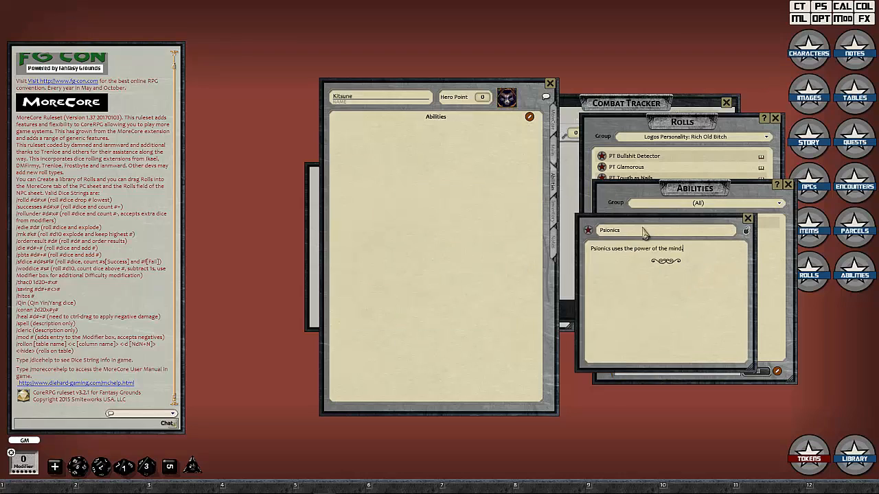
{"action": "left_click_drag", "start_coordinate": [588, 231], "coordinate": [459, 172]}
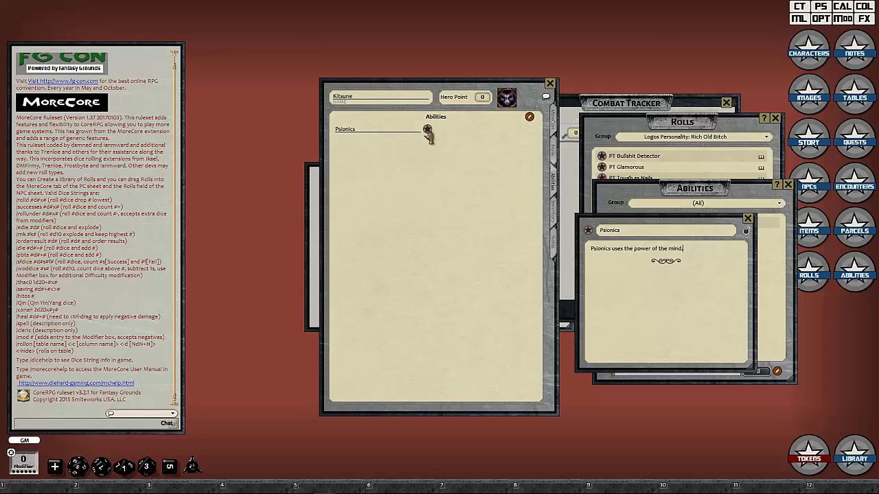
{"action": "left_click_drag", "start_coordinate": [427, 130], "coordinate": [427, 143]}
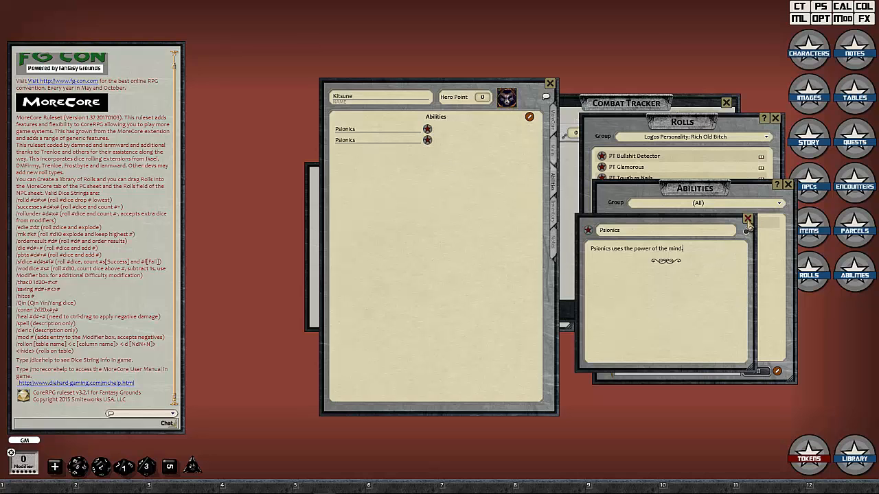
Duplicate the Psionics record in the Abilities list to make Mind Blast and Telekinesis, and close the open record.
{"action": "left_click_drag", "start_coordinate": [693, 232], "coordinate": [576, 271]}
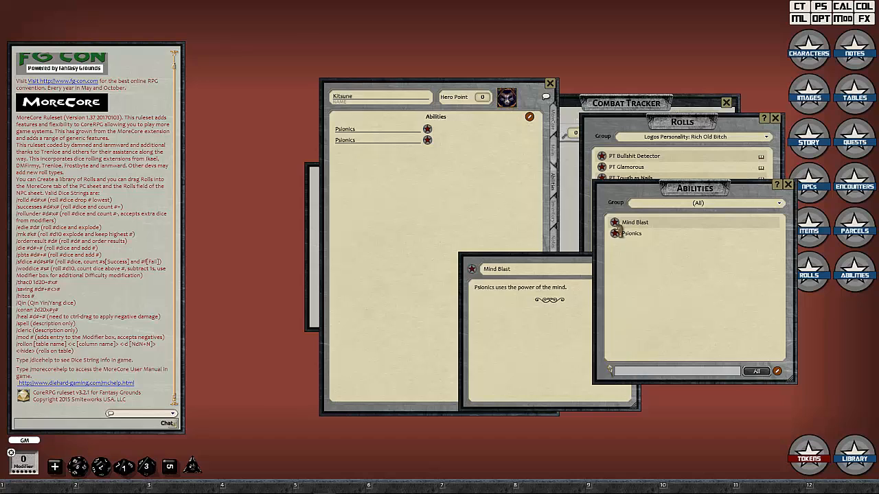
{"action": "left_click_drag", "start_coordinate": [614, 223], "coordinate": [620, 270]}
{"action": "left_click_drag", "start_coordinate": [521, 271], "coordinate": [468, 270]}
{"action": "key", "text": "shift"}
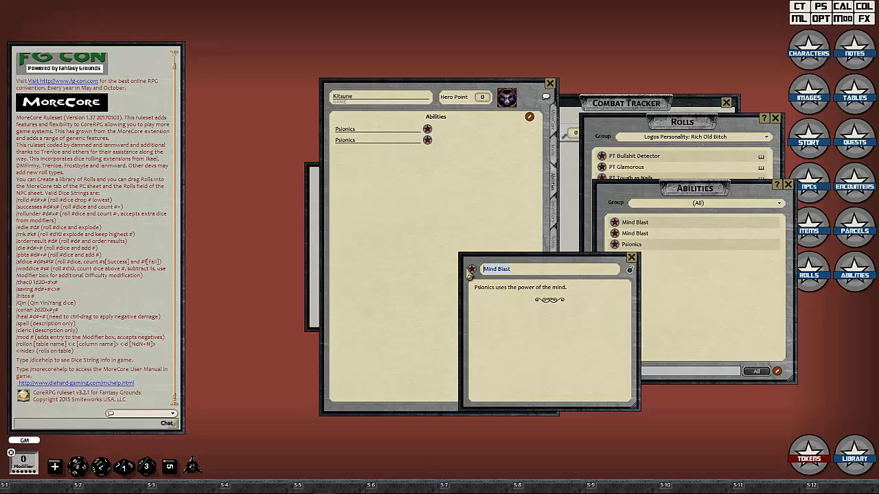
{"action": "type", "text": "Yele"}
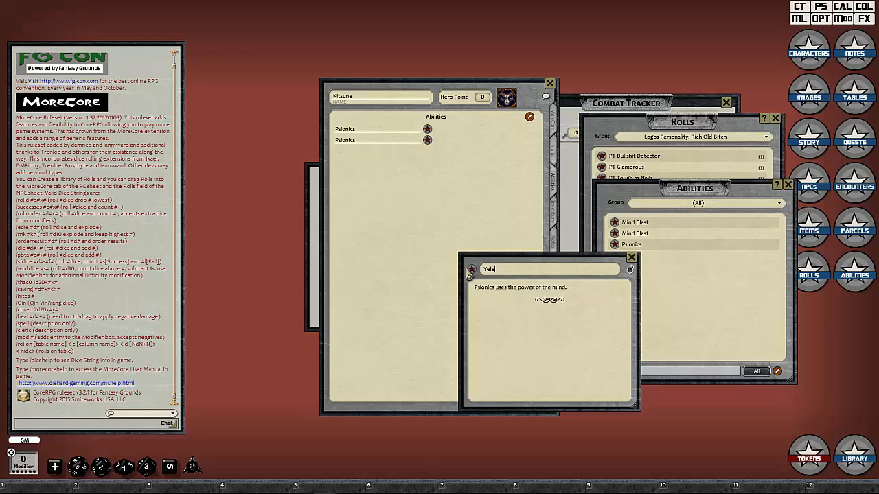
{"action": "type", "text": "kinesis"}
{"action": "left_click", "coordinate": [485, 271]}
{"action": "key", "text": "BackSpace"}
{"action": "type", "text": "T"}
{"action": "left_click", "coordinate": [630, 259]}
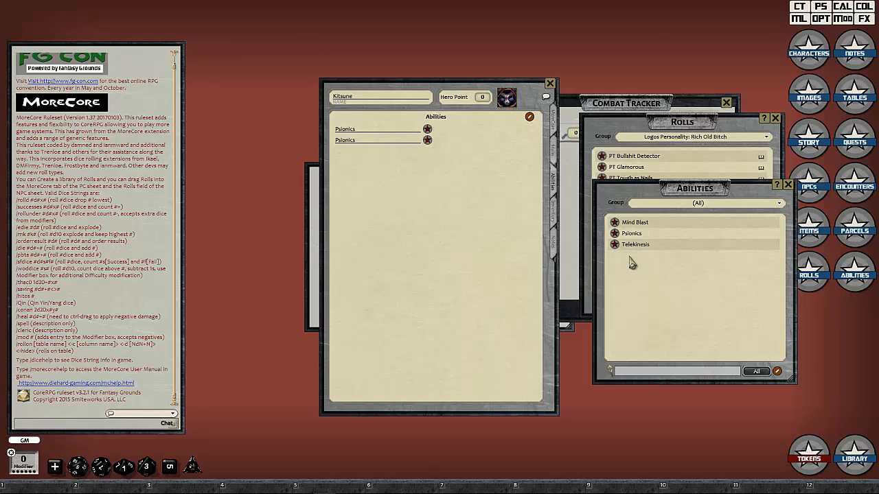
Open Module Export with the /export chat command and look through the exported data types for MoreCore Abilities and MoreCore Rolls.
{"action": "left_click", "coordinate": [108, 427]}
{"action": "type", "text": "/export"}
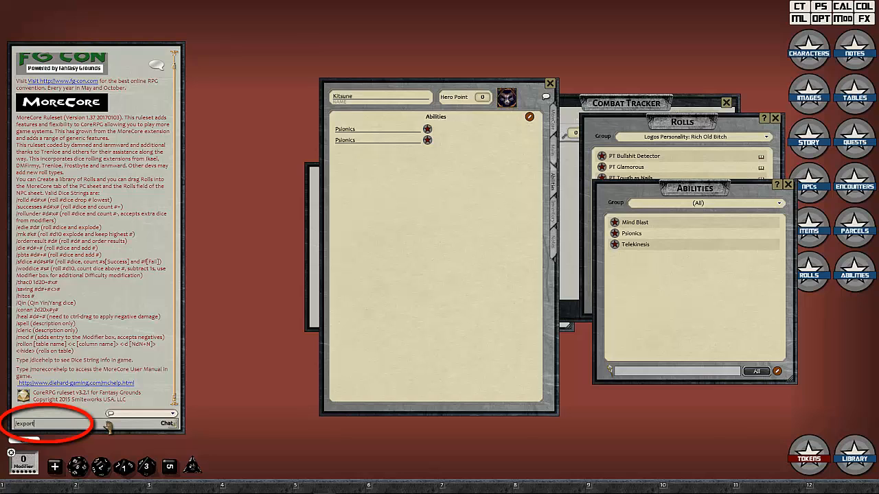
{"action": "key", "text": "Return"}
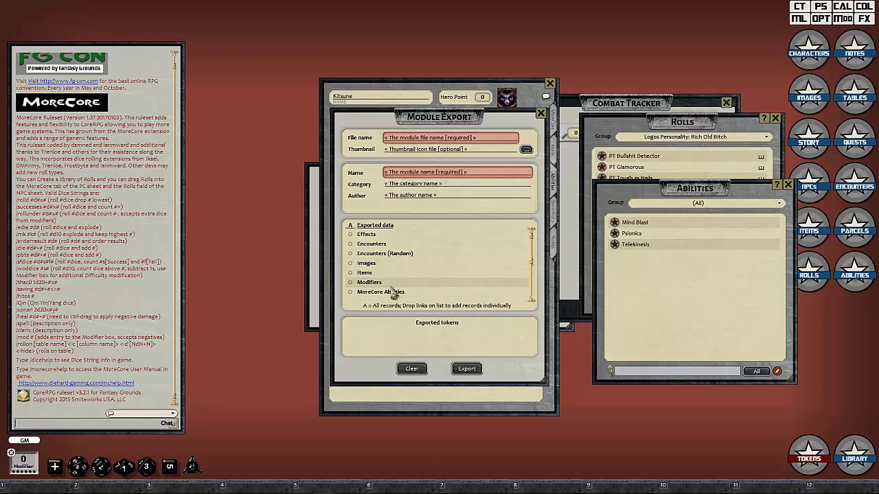
{"action": "scroll", "coordinate": [429, 297], "scroll_direction": "down", "scroll_amount": 1}
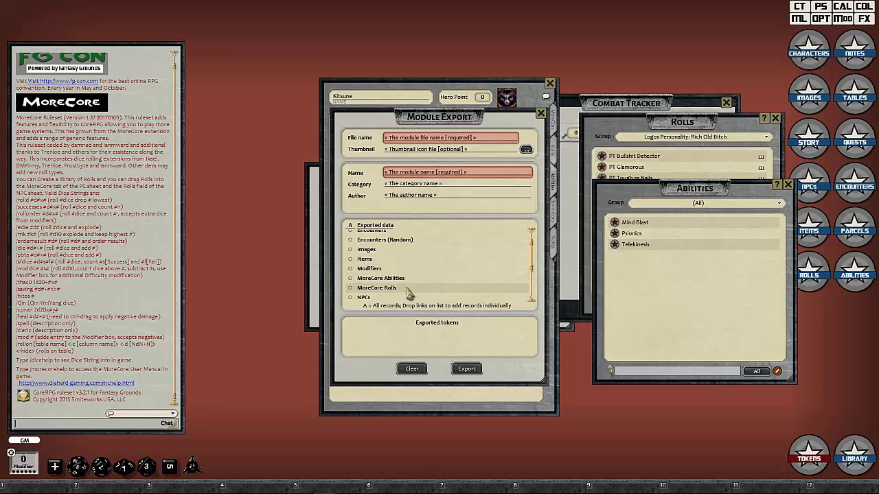
{"action": "scroll", "coordinate": [408, 294], "scroll_direction": "down", "scroll_amount": 4}
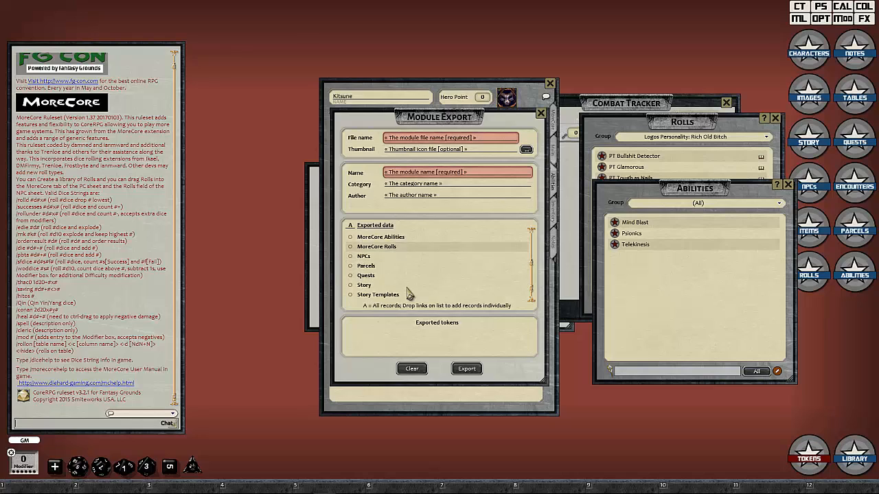